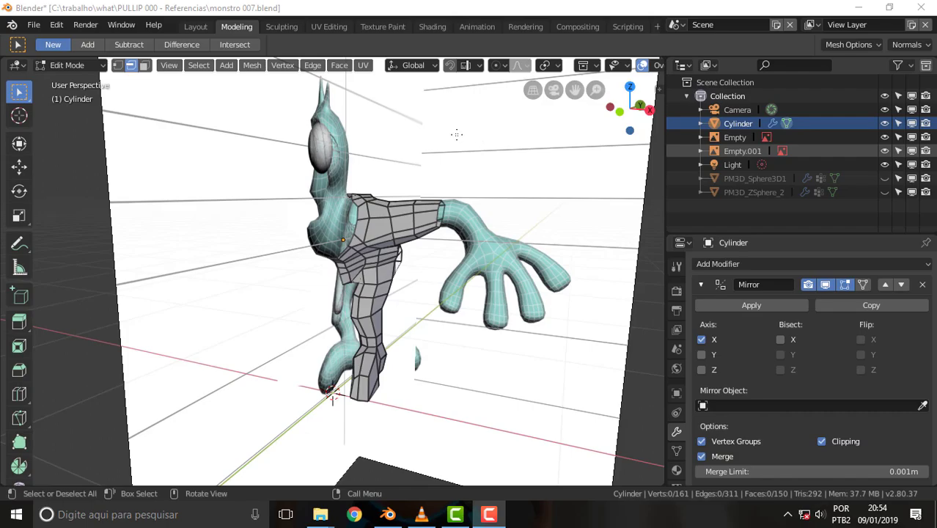
Orbit and zoom around the leg mesh to inspect the hand, shoulder and leg
mouse_move(419, 139)
middle_mouse_down()
mouse_move(442, 145)
mouse_move(126, 140)
mouse_move(460, 147)
mouse_move(424, 140)
mouse_move(434, 141)
mouse_move(423, 199)
mouse_move(479, 199)
mouse_move(318, 179)
middle_mouse_up()
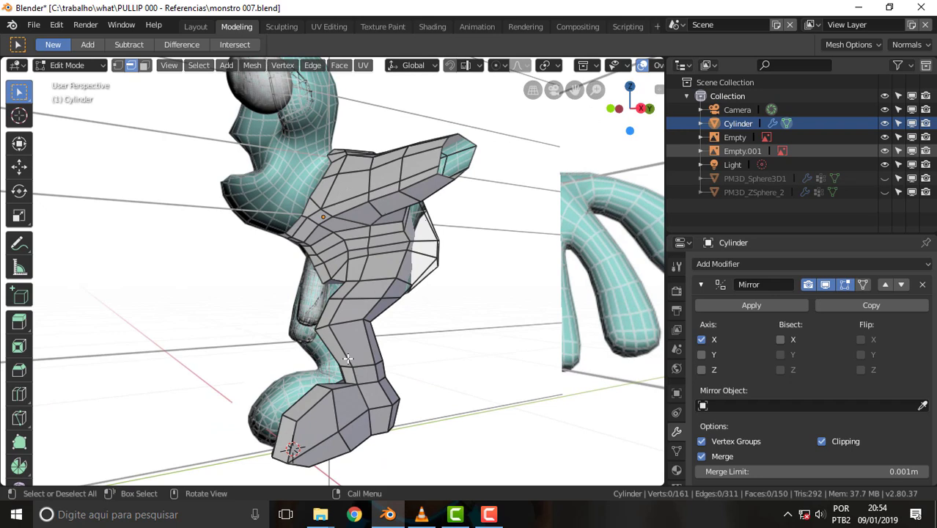
scroll(390, 274, "down", 3)
mouse_move(399, 266)
middle_mouse_down()
mouse_move(423, 242)
mouse_move(378, 226)
mouse_move(260, 221)
mouse_move(384, 229)
middle_mouse_up()
scroll(418, 238, "up", 3)
scroll(411, 234, "up", 4)
scroll(385, 229, "down", 4)
mouse_move(502, 225)
middle_mouse_down()
mouse_move(455, 268)
mouse_move(512, 259)
mouse_move(502, 232)
mouse_move(533, 217)
mouse_move(487, 178)
mouse_move(490, 158)
mouse_move(508, 161)
mouse_move(487, 141)
mouse_move(491, 192)
mouse_move(515, 198)
mouse_move(557, 285)
mouse_move(477, 283)
mouse_move(560, 277)
mouse_move(486, 293)
middle_mouse_up()
scroll(487, 236, "up", 4)
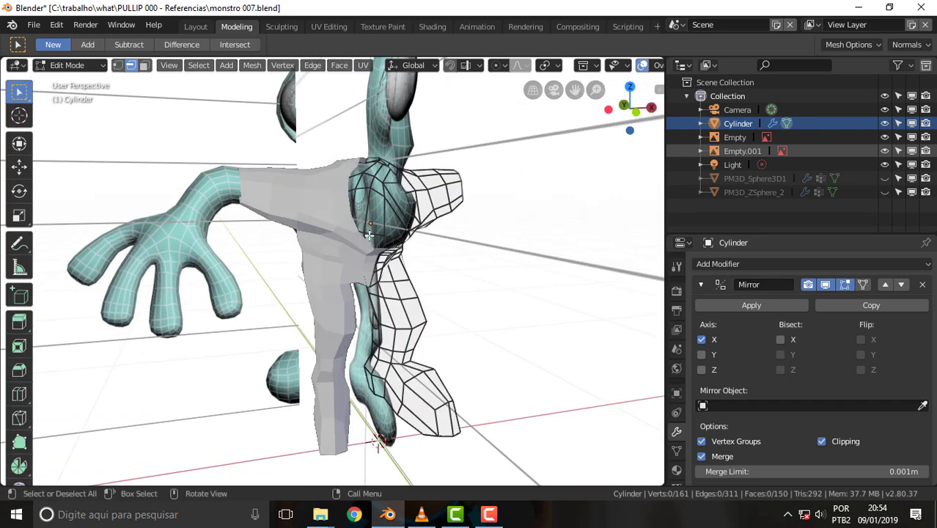
Orbit around the character to a frontal view and bring up the interaction mode list
mouse_move(369, 234)
middle_mouse_down()
mouse_move(566, 224)
mouse_move(425, 224)
middle_mouse_up()
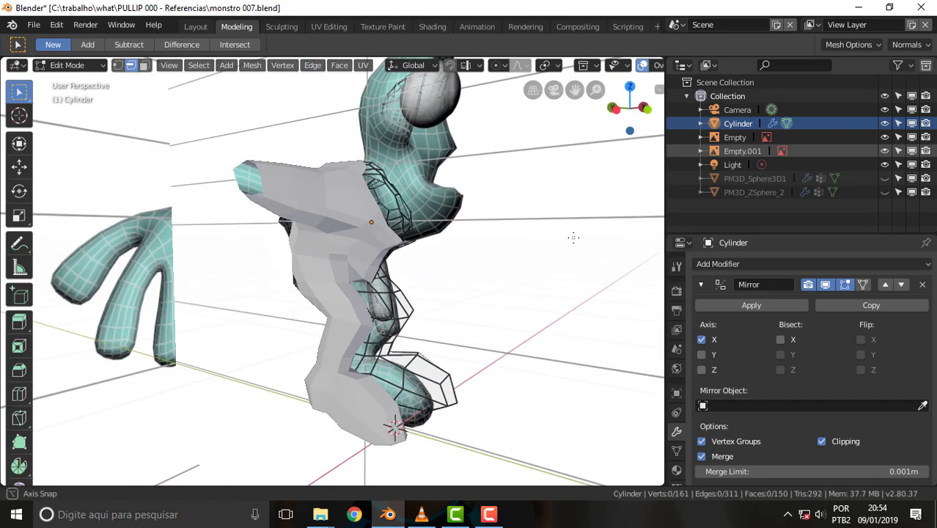
middle_click_drag(575, 236, 393, 247)
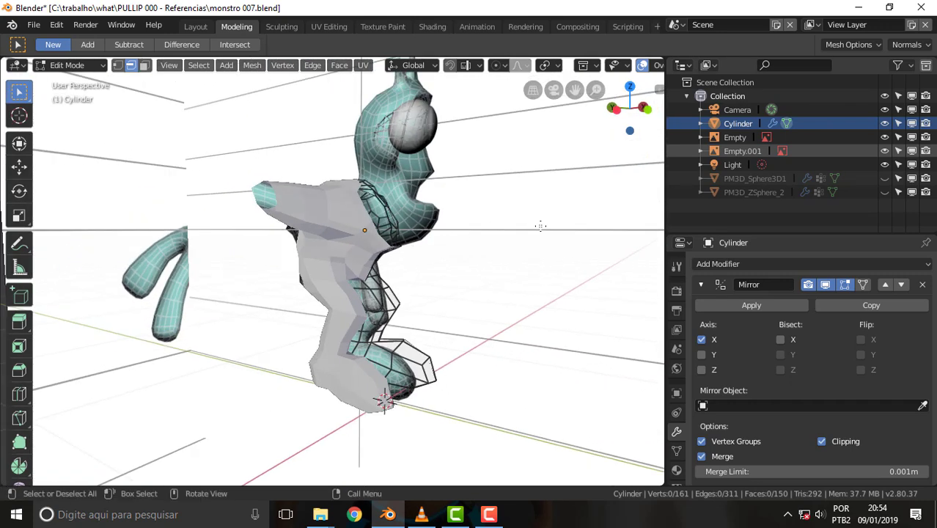
mouse_move(540, 226)
middle_mouse_down()
mouse_move(356, 212)
mouse_move(513, 220)
mouse_move(393, 218)
mouse_move(437, 226)
middle_mouse_up()
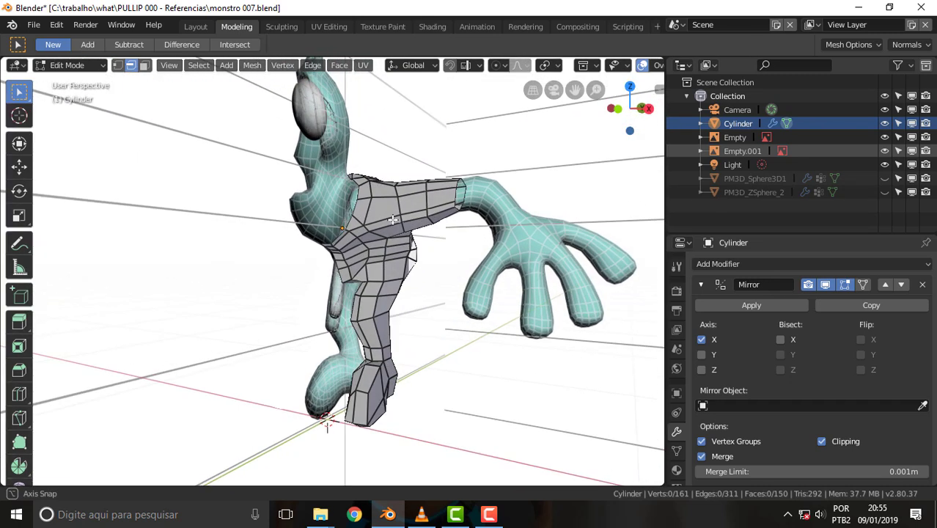
scroll(438, 226, "up", 2)
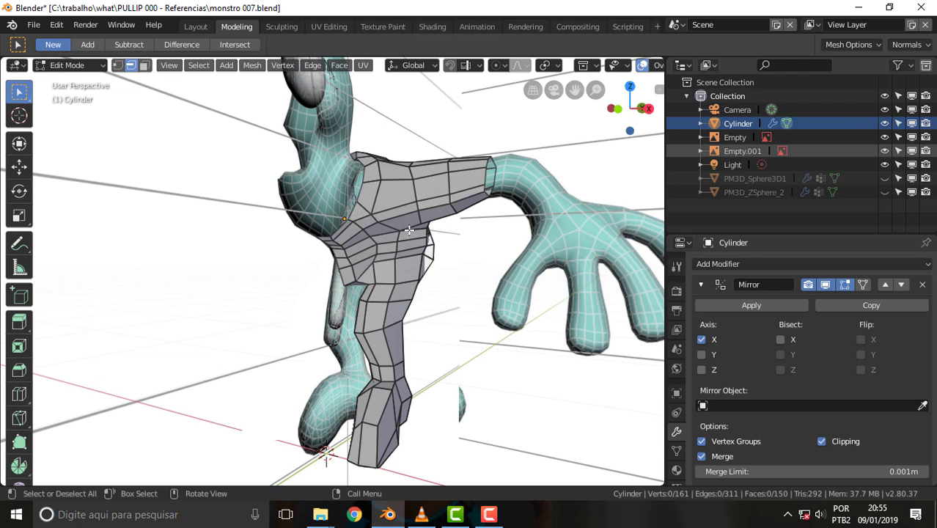
scroll(409, 230, "down", 2)
middle_click_drag(411, 234, 426, 247)
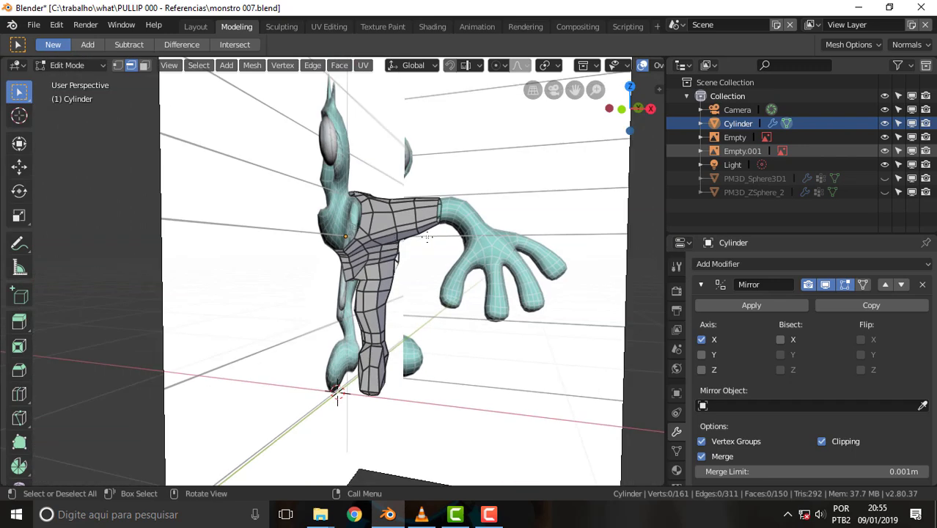
mouse_move(426, 236)
middle_mouse_down()
mouse_move(456, 246)
mouse_move(433, 240)
mouse_move(476, 236)
mouse_move(391, 222)
mouse_move(414, 308)
middle_mouse_up()
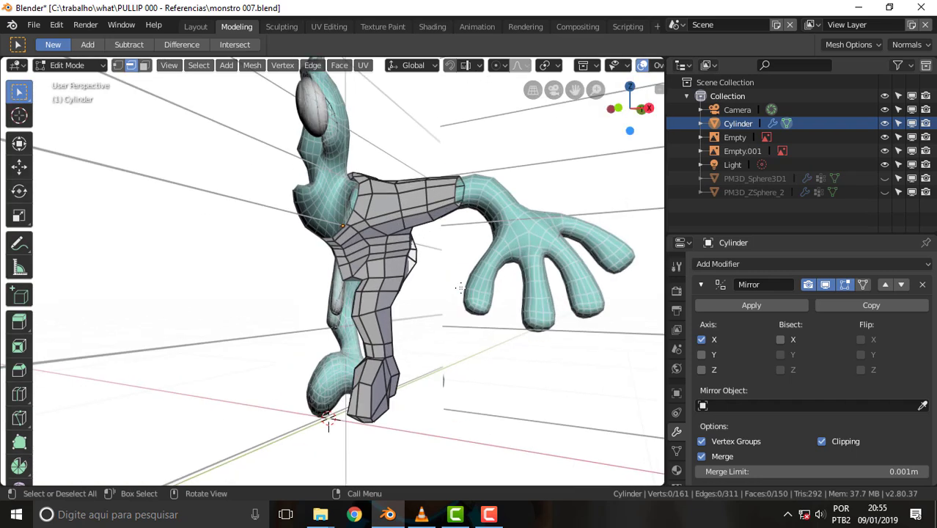
left_click(71, 64)
Switch the Cylinder to Object Mode and expand it in the Outliner to reveal Cylinder.002 and Modifiers
left_click(76, 81)
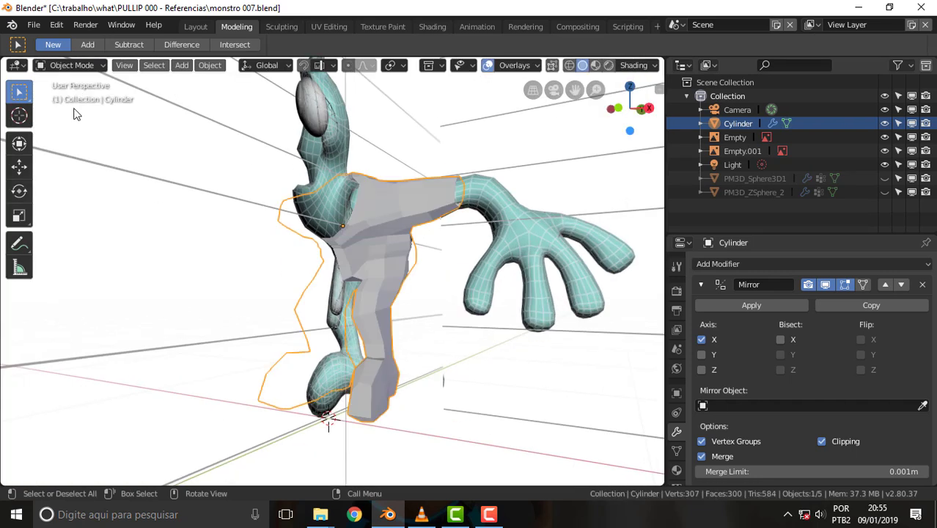
mouse_move(408, 324)
middle_mouse_down()
mouse_move(523, 338)
mouse_move(391, 330)
mouse_move(469, 323)
middle_mouse_up()
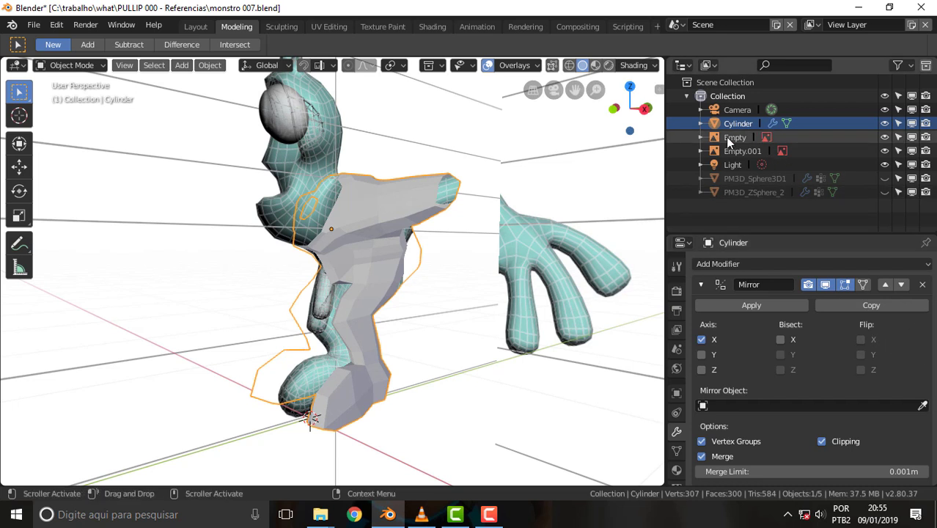
left_click(699, 123)
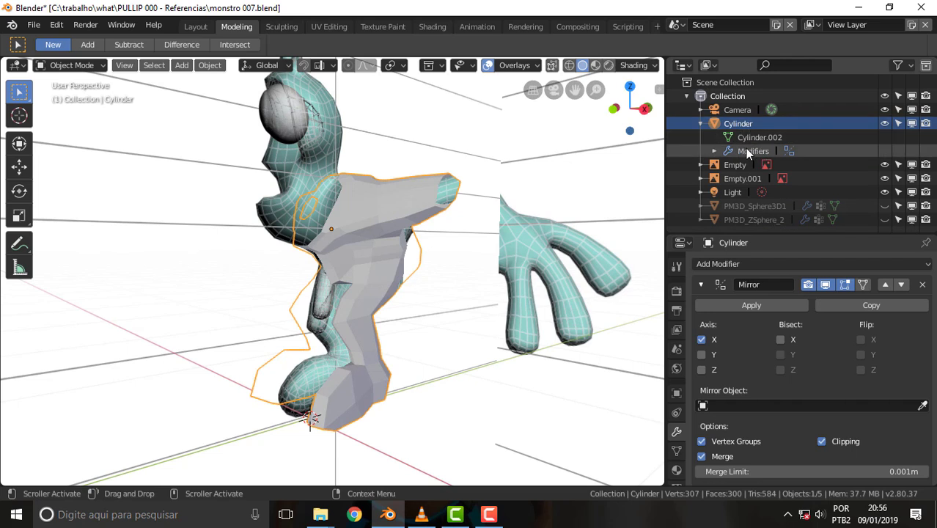
Add a Subdivision Surface modifier to the Cylinder with viewport subdivisions set to 2
left_click(892, 265)
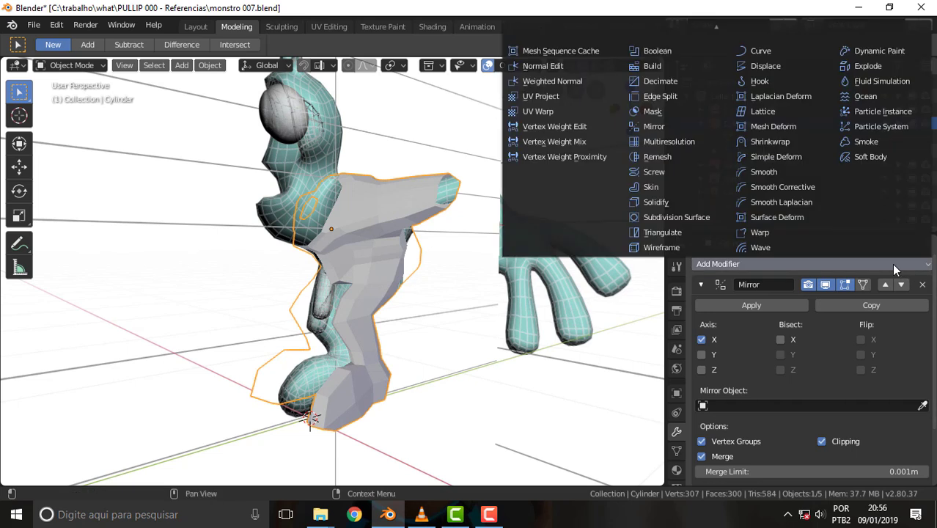
left_click(678, 217)
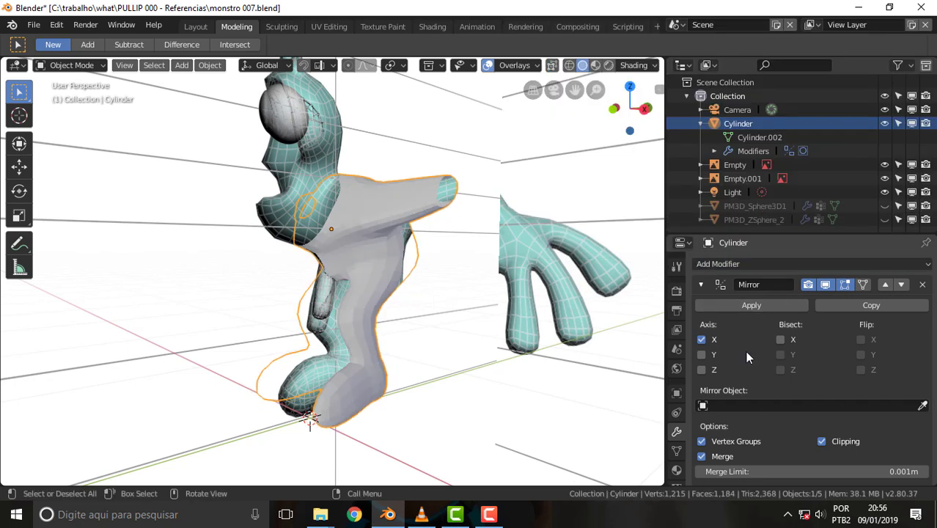
mouse_move(933, 337)
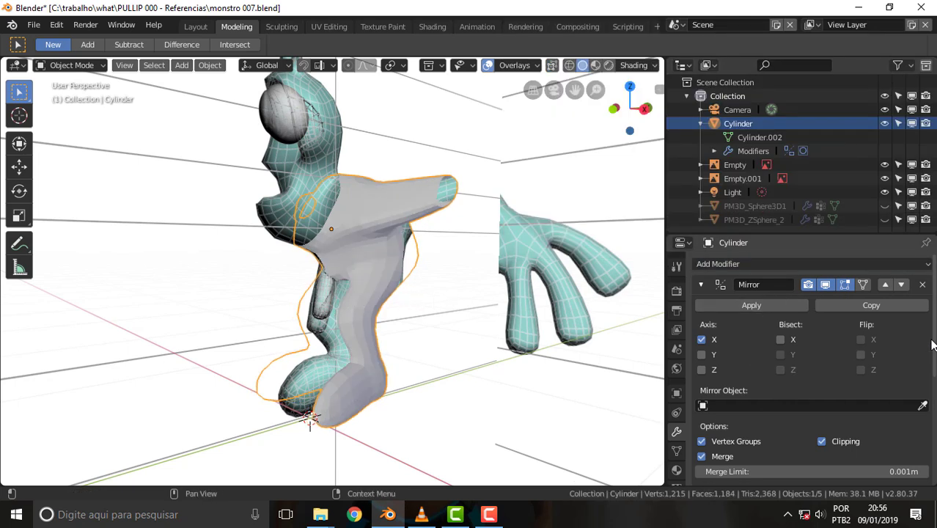
left_click_drag(934, 330, 934, 436)
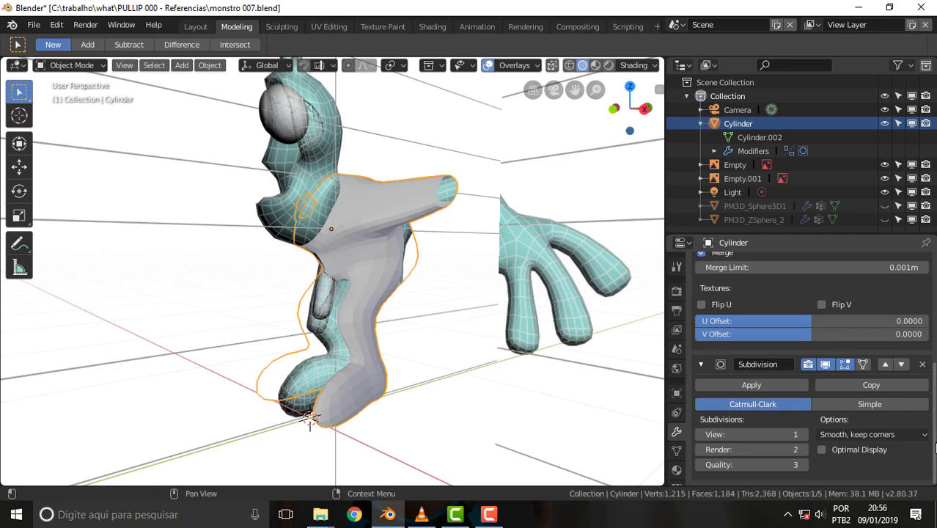
left_click(802, 436)
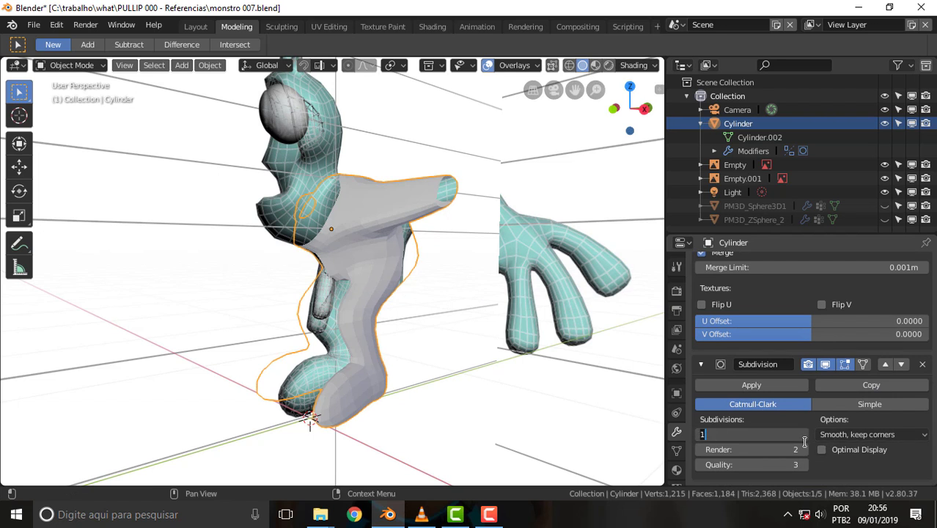
type("2")
key("Return")
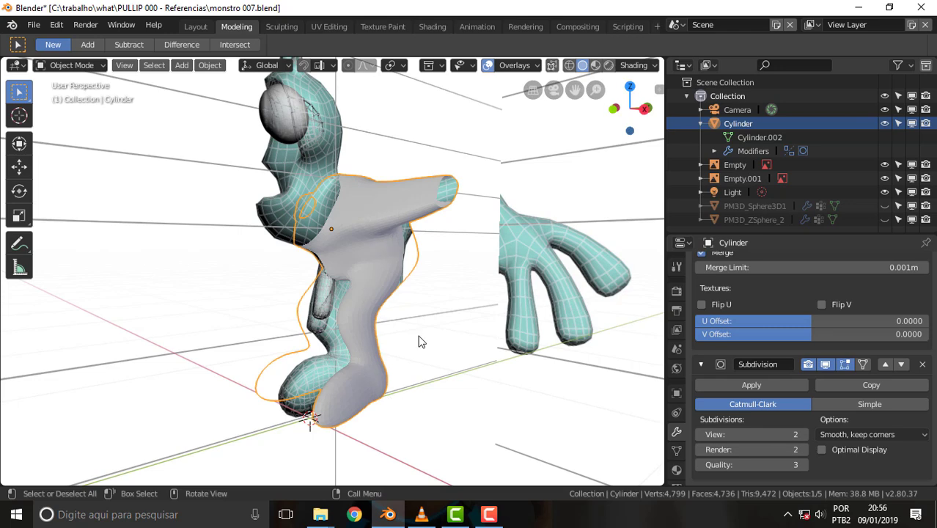
mouse_move(420, 341)
middle_mouse_down()
mouse_move(635, 260)
mouse_move(401, 297)
middle_mouse_up()
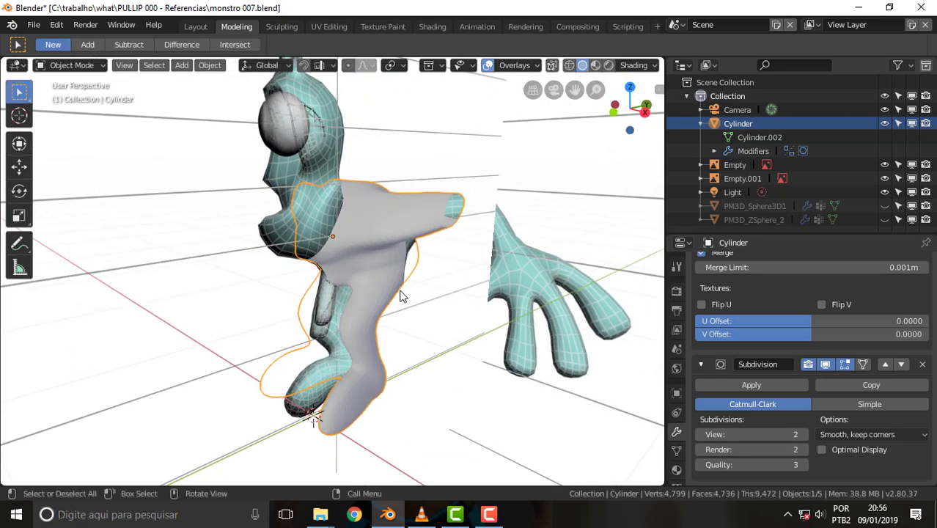
scroll(399, 290, "up", 2)
mouse_move(400, 288)
middle_mouse_down()
mouse_move(492, 258)
mouse_move(431, 256)
middle_mouse_up()
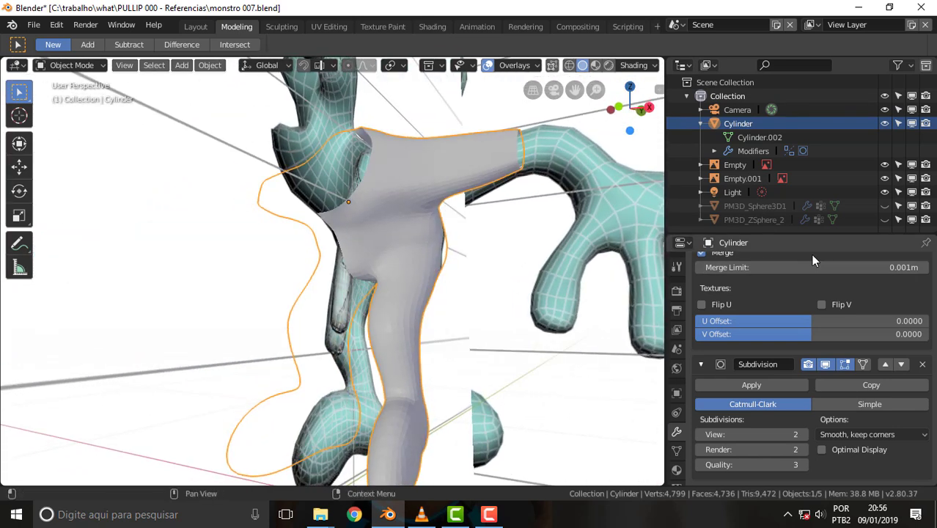
left_click(884, 219)
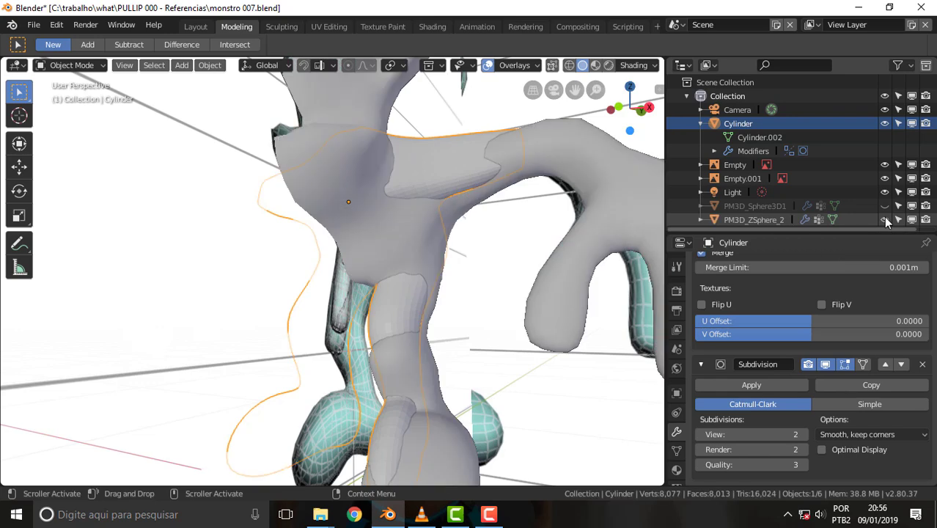
mouse_move(479, 218)
middle_mouse_down()
mouse_move(276, 239)
mouse_move(550, 236)
mouse_move(462, 210)
mouse_move(411, 212)
mouse_move(483, 198)
mouse_move(527, 205)
middle_mouse_up()
scroll(518, 224, "down", 2)
scroll(518, 223, "down", 2)
scroll(517, 226, "down", 1)
left_click(883, 218)
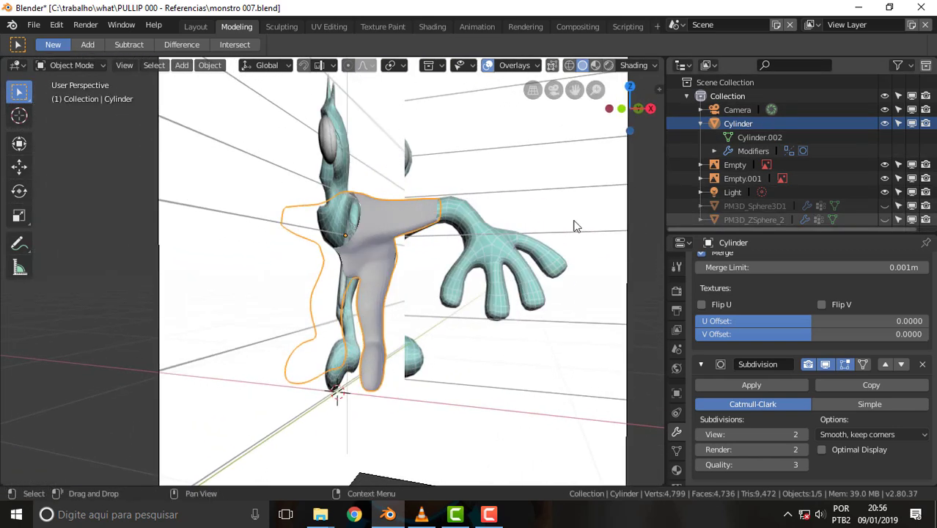
middle_click_drag(475, 264, 491, 255)
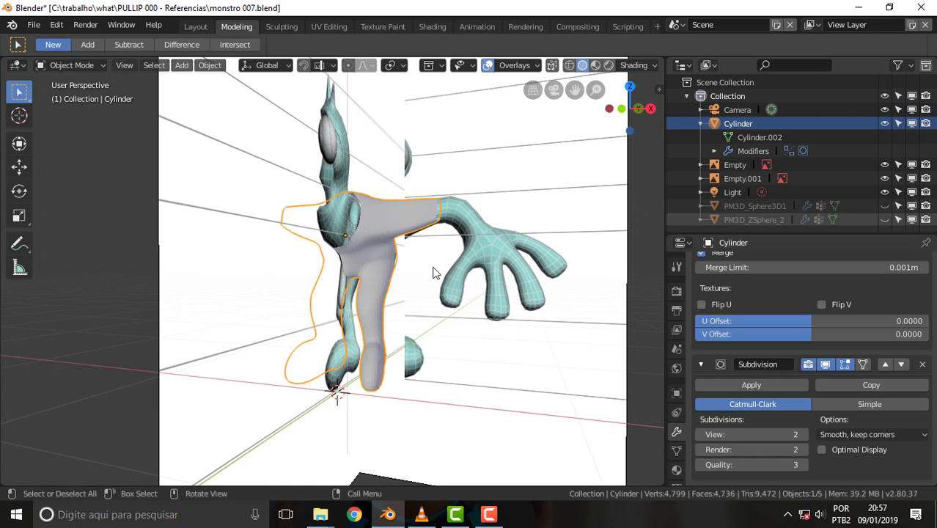
mouse_move(435, 267)
middle_mouse_down()
mouse_move(480, 270)
mouse_move(423, 276)
middle_mouse_up()
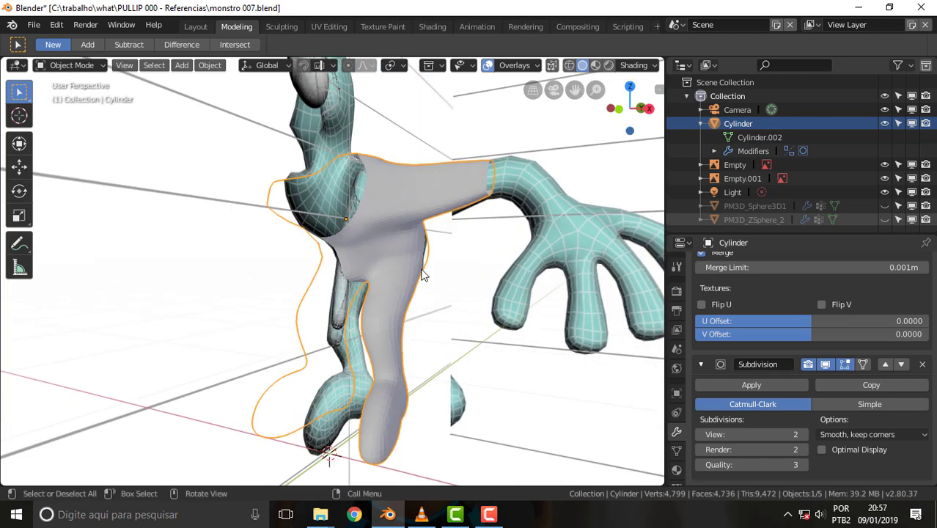
left_click(66, 65)
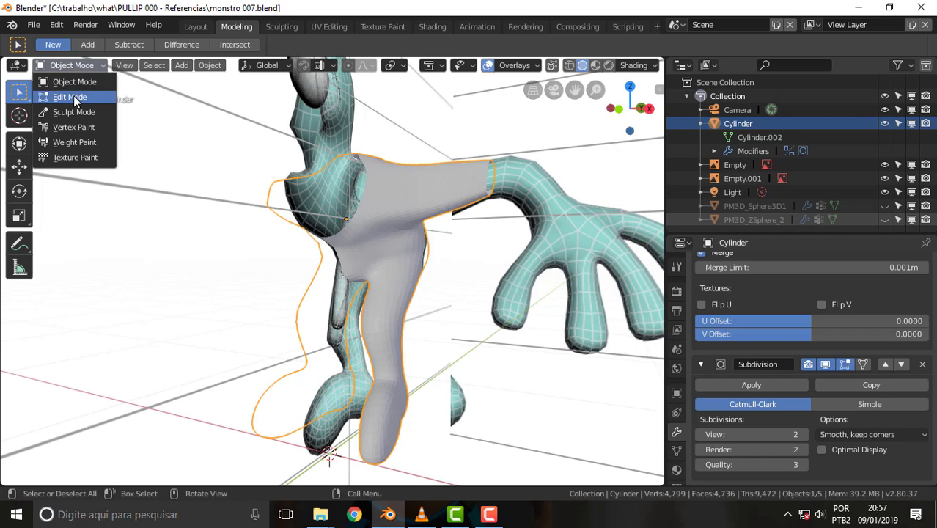
Switch the Cylinder into Edit Mode and orbit around its 161-vertex low-poly cage
left_click(73, 95)
middle_click_drag(471, 227, 395, 194)
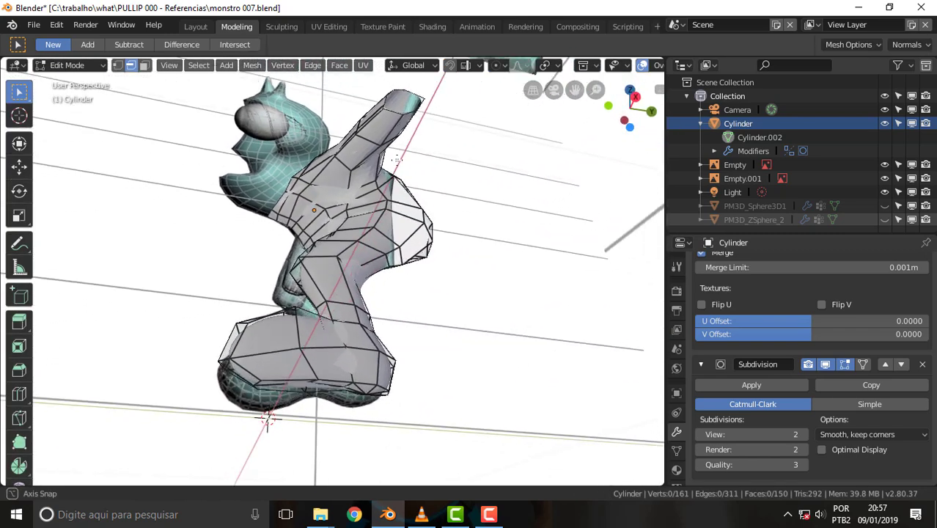
mouse_move(396, 195)
middle_mouse_down()
mouse_move(432, 205)
mouse_move(491, 260)
mouse_move(482, 245)
mouse_move(452, 328)
middle_mouse_up()
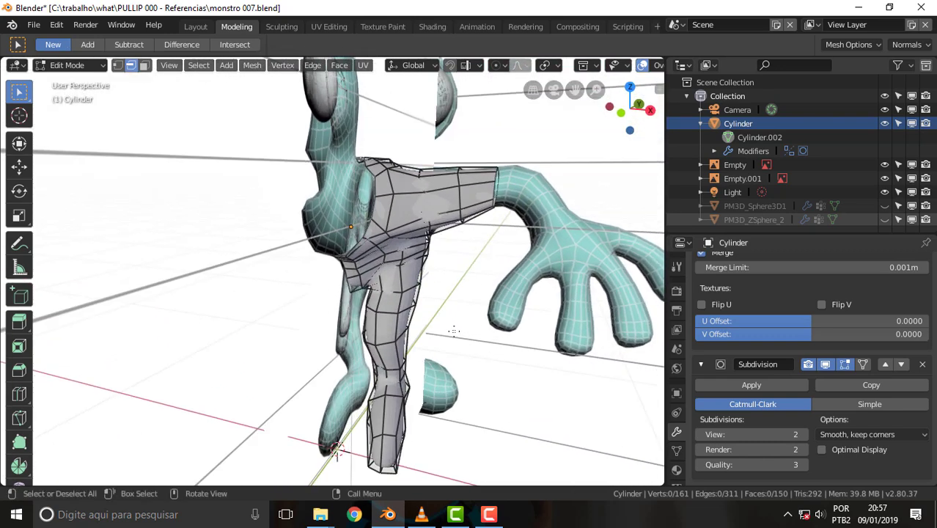
scroll(435, 333, "down", 3)
scroll(436, 334, "down", 2)
Zoom, pan and orbit to frame the lower leg and foot beside the reference foot
scroll(435, 333, "up", 6)
scroll(435, 333, "up", 2)
scroll(435, 333, "down", 2)
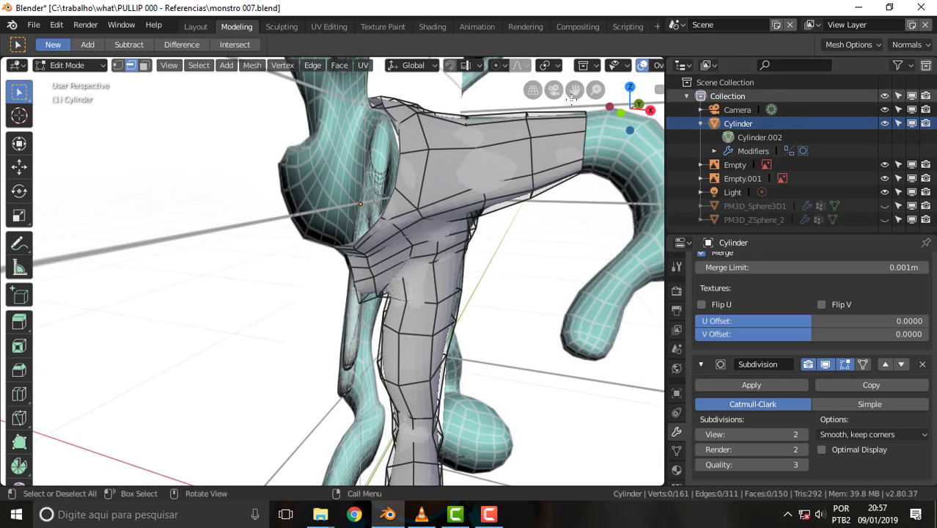
left_click_drag(575, 89, 535, 29)
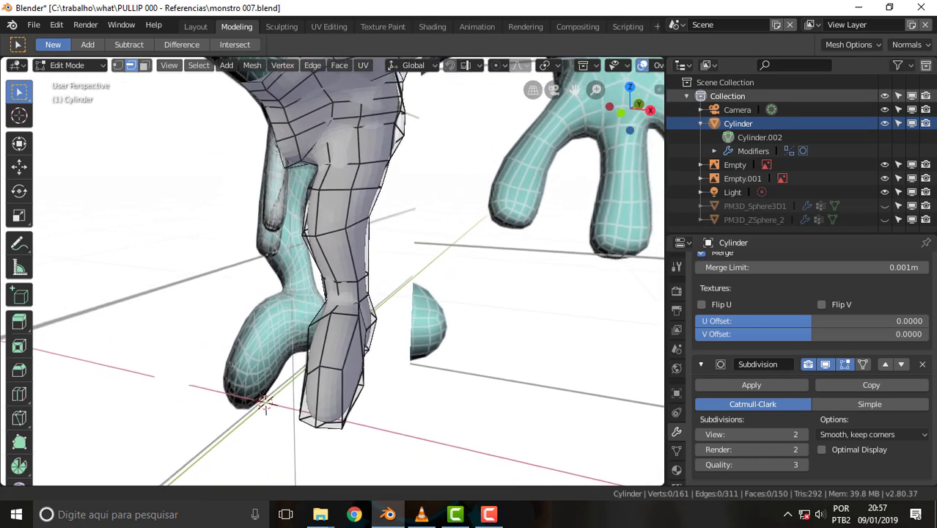
left_click_drag(574, 88, 553, 135)
middle_click_drag(531, 273, 499, 271)
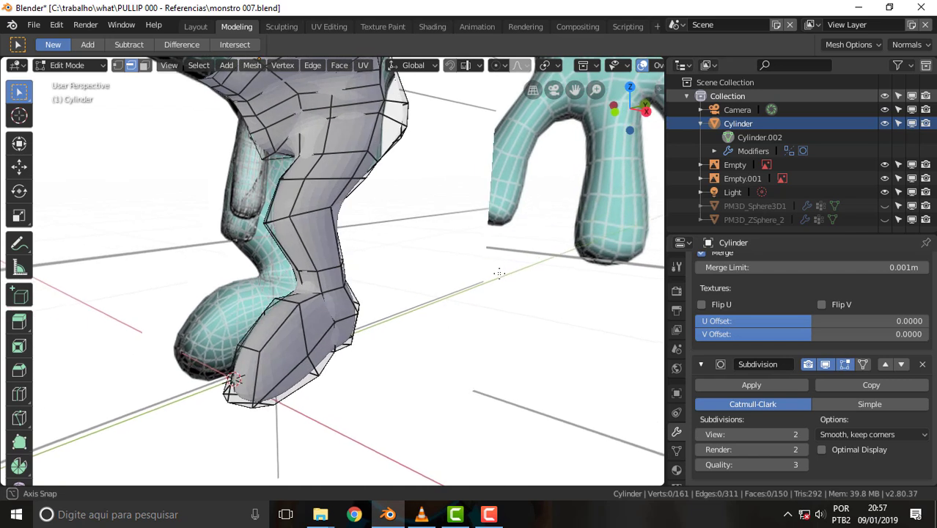
In vertex select mode, reposition a foot vertex and push a vertical side edge outward
left_click(118, 65)
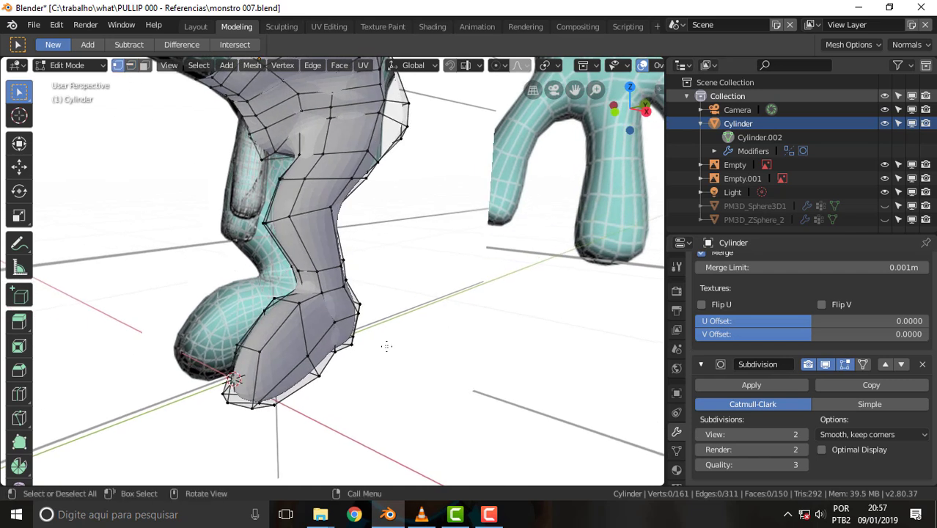
key("g")
left_click(416, 324)
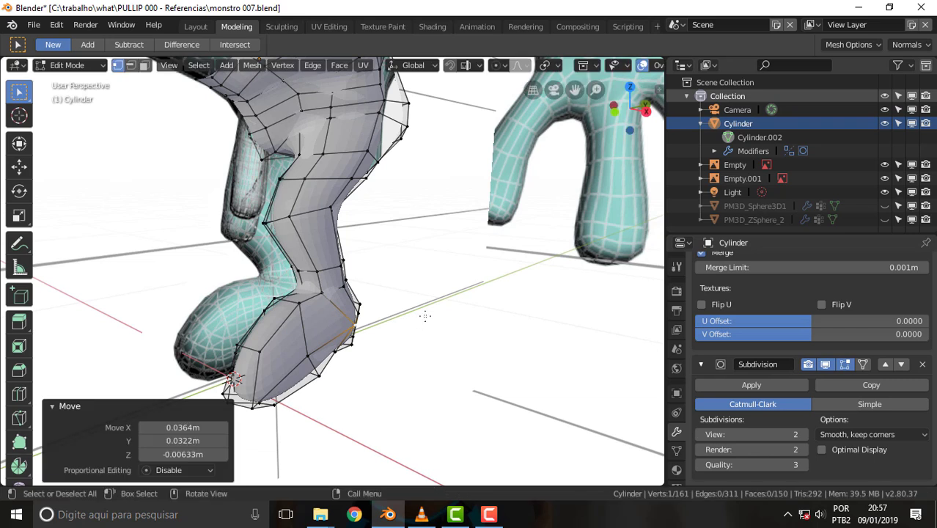
middle_click_drag(458, 272, 510, 274)
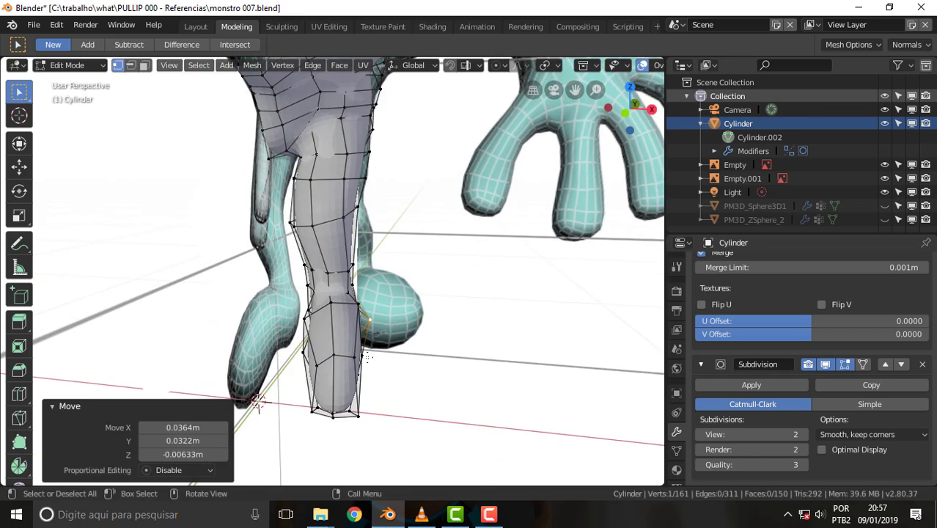
left_click(362, 357)
key("g")
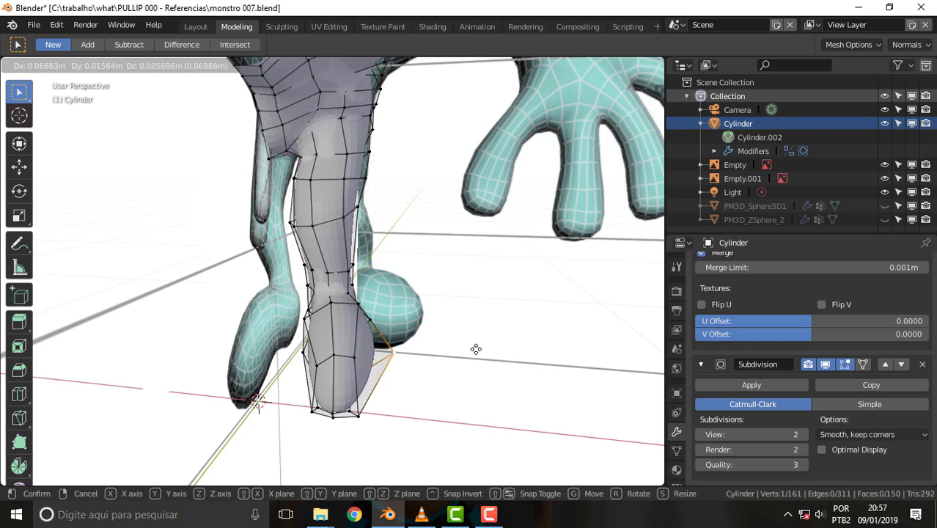
left_click(475, 349)
Shift another foot edge, nudge the front point back and down, and lower the centre edge
left_click(299, 355)
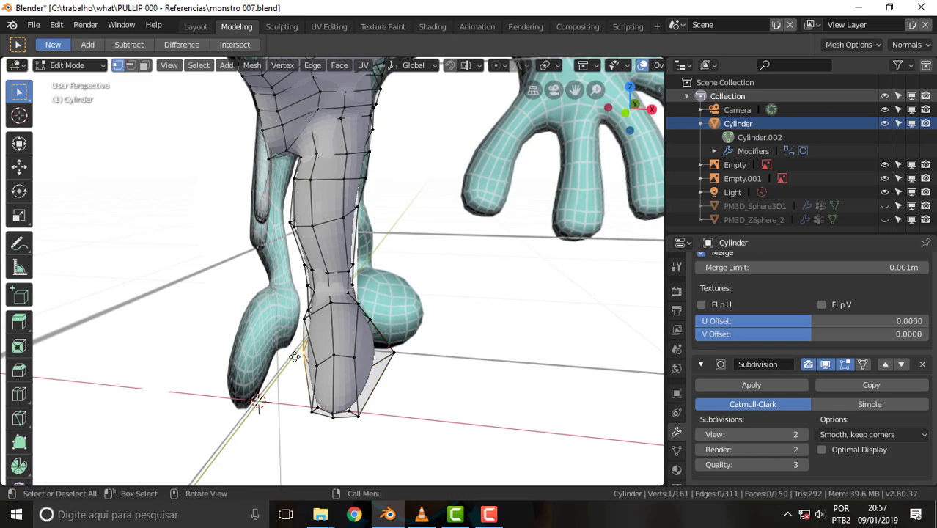
key("g")
left_click(272, 354)
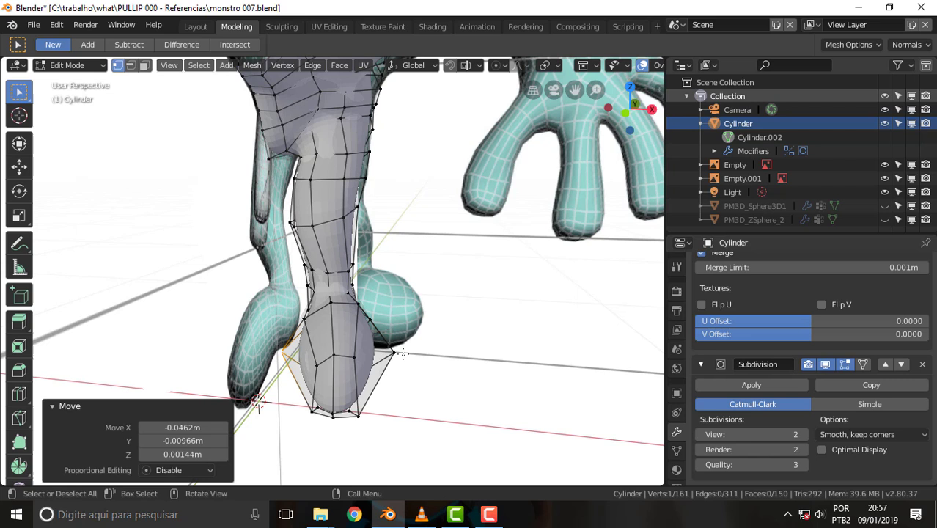
left_click(354, 357)
key("g")
left_click(348, 361)
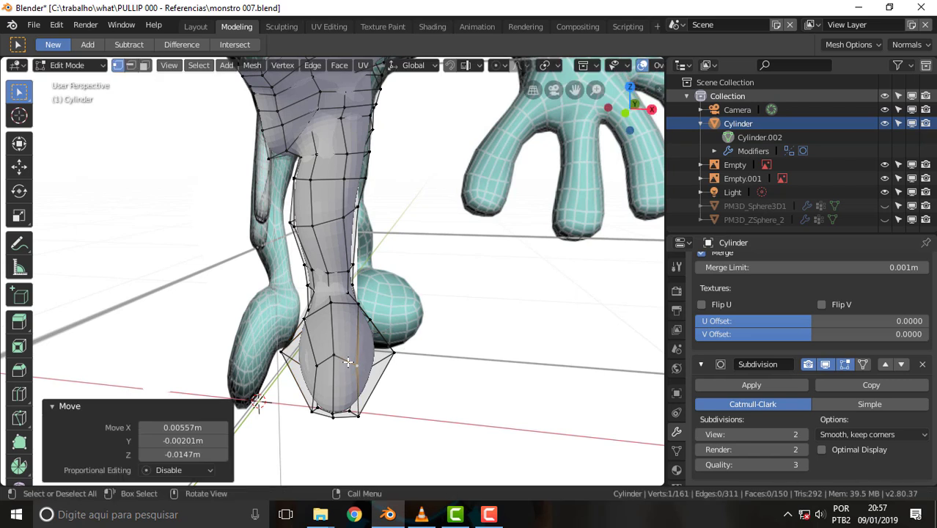
left_click(334, 355)
key("g")
left_click(335, 368)
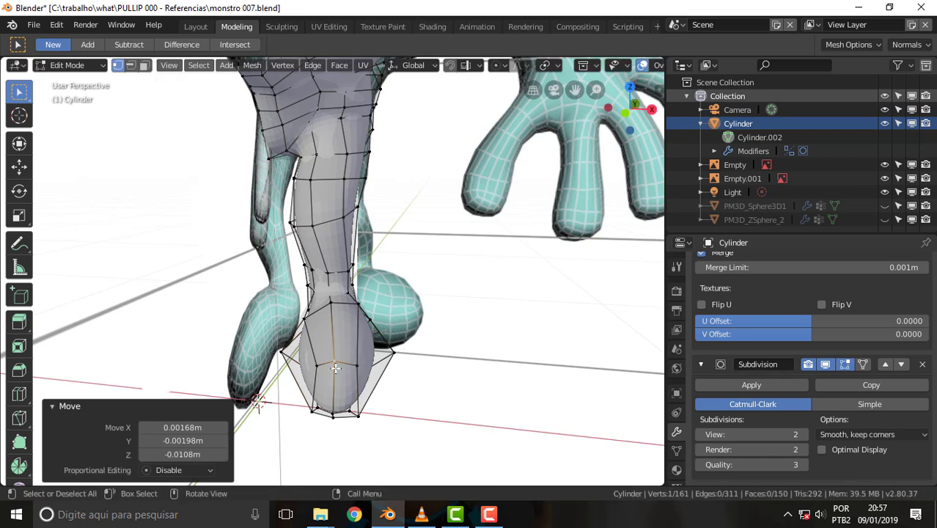
mouse_move(566, 310)
middle_mouse_down()
mouse_move(250, 317)
mouse_move(500, 253)
mouse_move(564, 262)
mouse_move(590, 316)
mouse_move(573, 374)
middle_mouse_up()
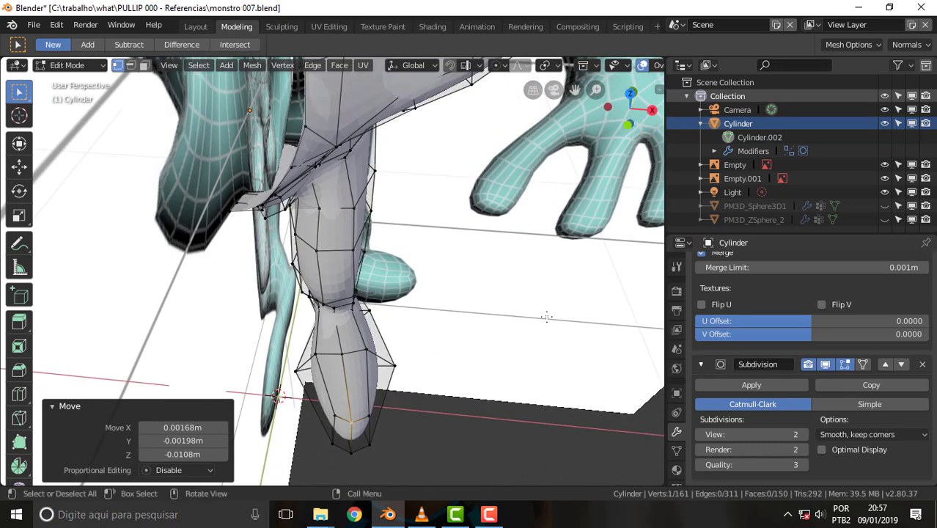
Orbit around the reshaped foot and leg, ending on a front view showing both legs
mouse_move(546, 317)
middle_mouse_down()
mouse_move(433, 268)
mouse_move(439, 224)
mouse_move(497, 219)
mouse_move(421, 224)
mouse_move(567, 234)
middle_mouse_up()
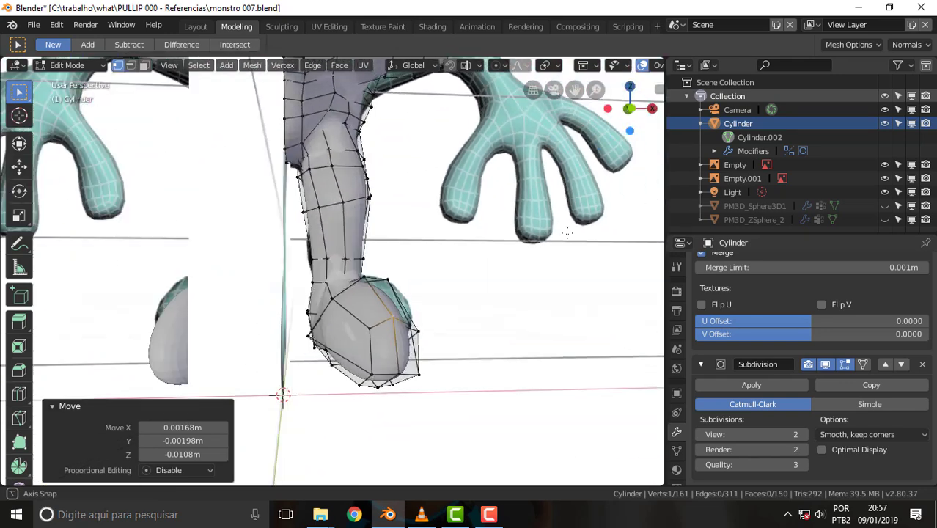
mouse_move(474, 279)
middle_mouse_down()
mouse_move(416, 256)
mouse_move(429, 256)
mouse_move(408, 273)
mouse_move(408, 218)
mouse_move(420, 341)
mouse_move(483, 318)
mouse_move(381, 287)
middle_mouse_up()
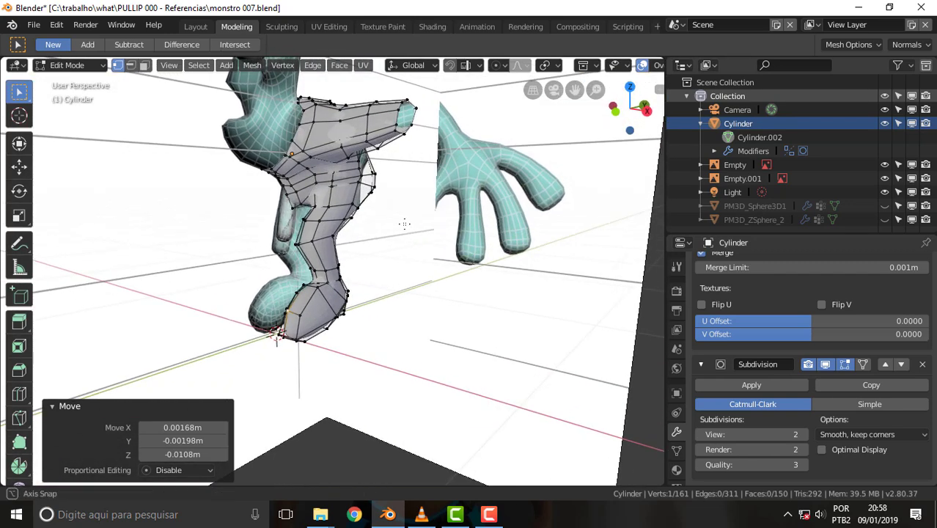
mouse_move(404, 224)
middle_mouse_down()
mouse_move(168, 233)
mouse_move(492, 260)
middle_mouse_up()
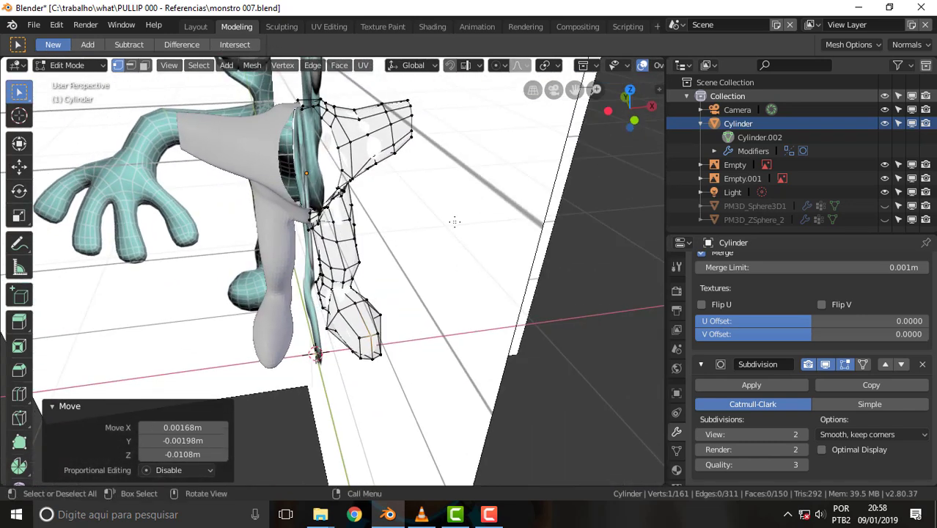
Hide the Empty and Empty.001 reference objects, then view the leg's opposite side
middle_click_drag(453, 221, 456, 215)
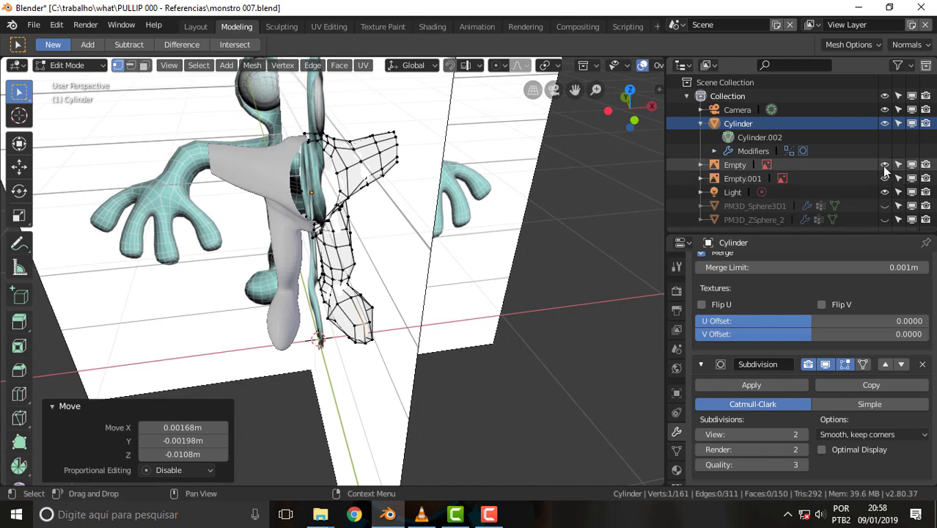
left_click_drag(884, 165, 883, 178)
mouse_move(590, 203)
middle_mouse_down()
mouse_move(10, 179)
mouse_move(615, 176)
middle_mouse_up()
middle_click_drag(10, 176, 316, 166)
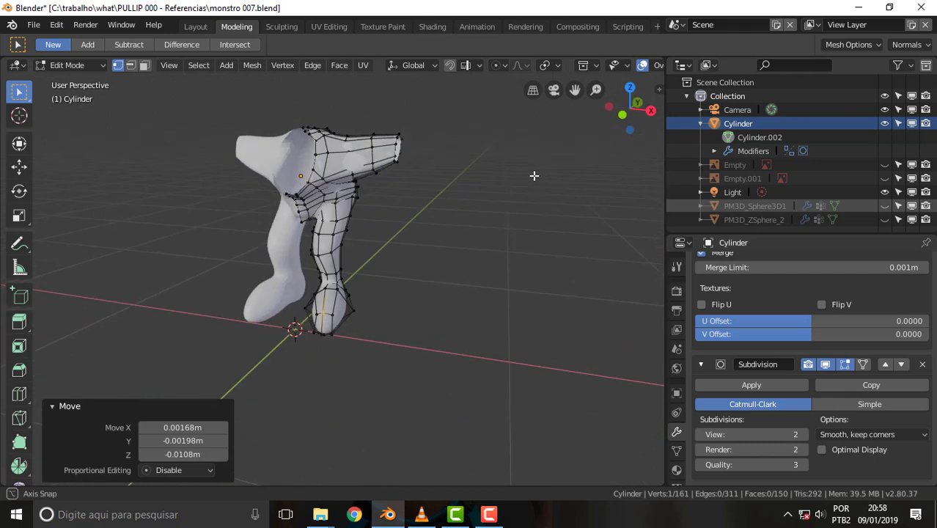
Zoom in and orbit around the smoothed leg mesh until the foot fills more of the view
scroll(336, 129, "up", 2)
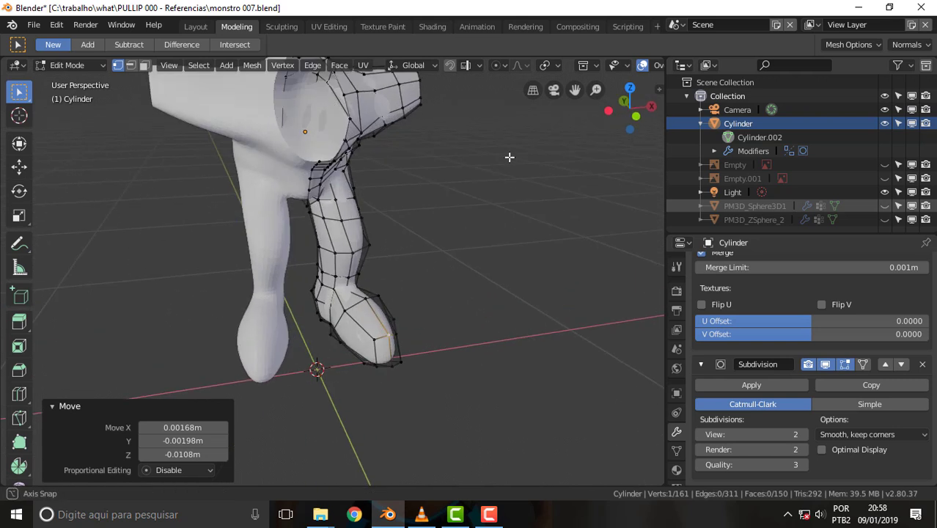
mouse_move(510, 157)
middle_mouse_down()
mouse_move(440, 162)
mouse_move(445, 176)
mouse_move(512, 191)
mouse_move(498, 192)
middle_mouse_up()
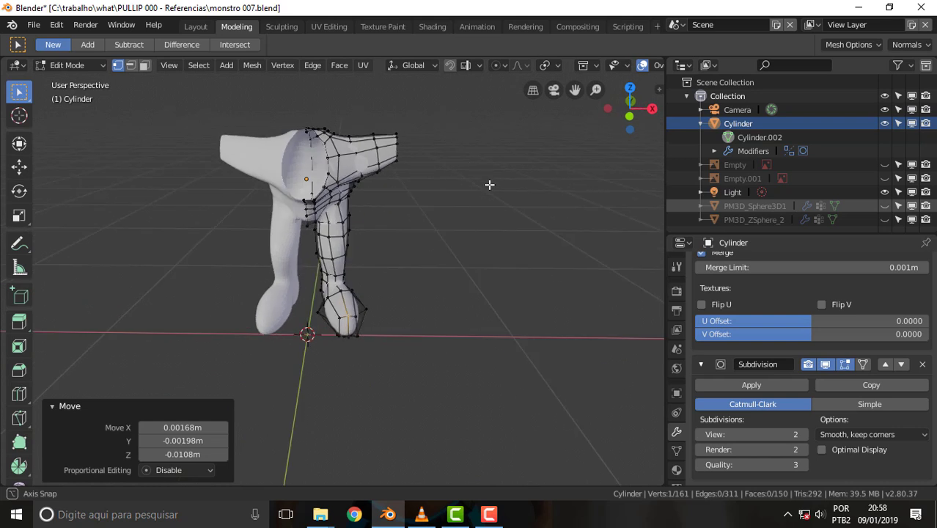
scroll(410, 193, "up", 1)
mouse_move(477, 182)
middle_mouse_down()
mouse_move(403, 183)
mouse_move(632, 179)
mouse_move(458, 152)
mouse_move(591, 179)
mouse_move(468, 192)
mouse_move(236, 178)
mouse_move(553, 189)
mouse_move(446, 167)
mouse_move(533, 164)
mouse_move(475, 164)
middle_mouse_up()
scroll(469, 136, "up", 3)
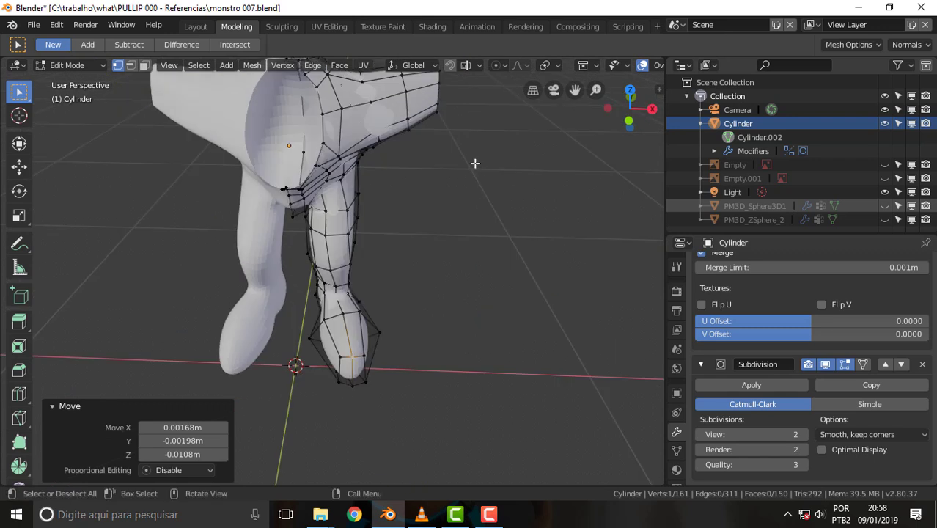
left_click_drag(579, 94, 535, 132)
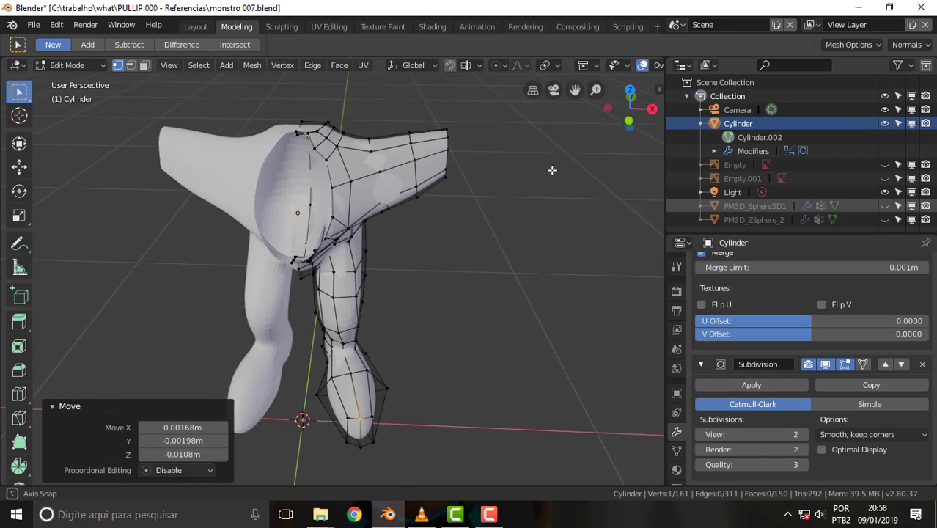
Inspect the leg and foot from the opposite side and from behind, ending at a three-quarter view
mouse_move(552, 170)
middle_mouse_down()
mouse_move(279, 157)
mouse_move(592, 157)
middle_mouse_up()
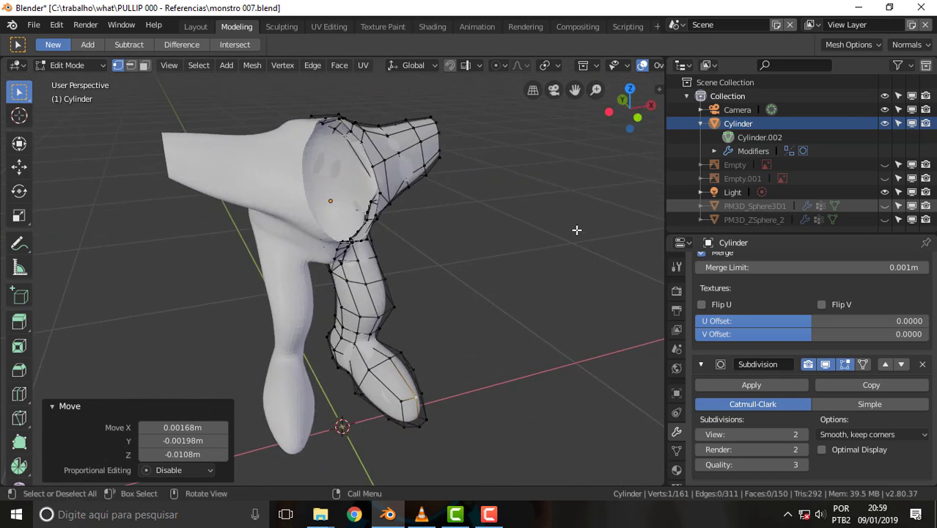
scroll(564, 196, "up", 1)
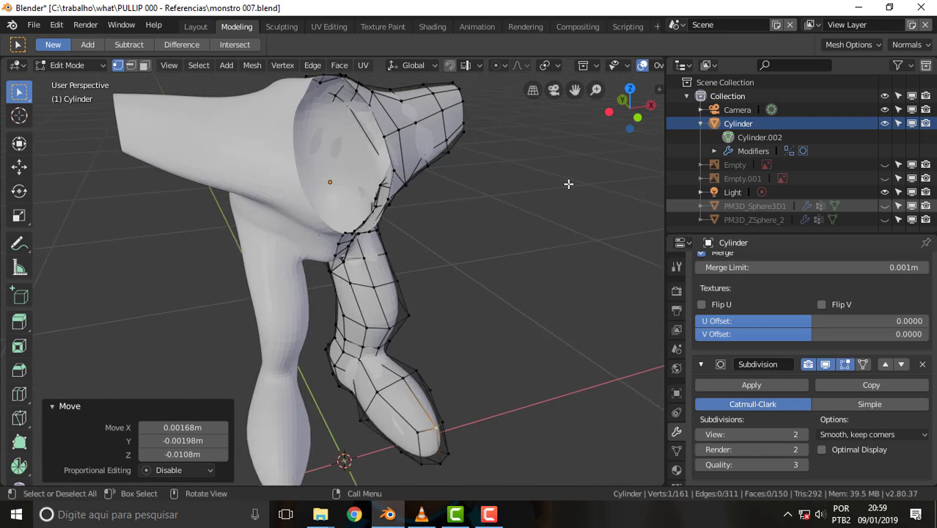
mouse_move(568, 183)
middle_mouse_down()
mouse_move(391, 154)
mouse_move(367, 158)
mouse_move(468, 184)
mouse_move(569, 184)
mouse_move(571, 103)
middle_mouse_up()
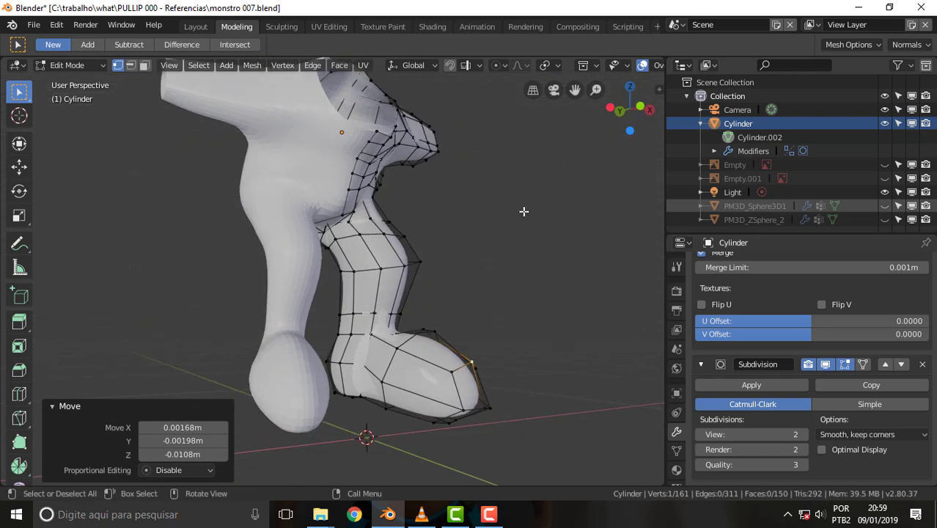
mouse_move(523, 211)
middle_mouse_down()
mouse_move(483, 161)
mouse_move(514, 142)
mouse_move(504, 224)
mouse_move(471, 257)
mouse_move(492, 264)
mouse_move(476, 234)
mouse_move(351, 228)
mouse_move(511, 229)
middle_mouse_up()
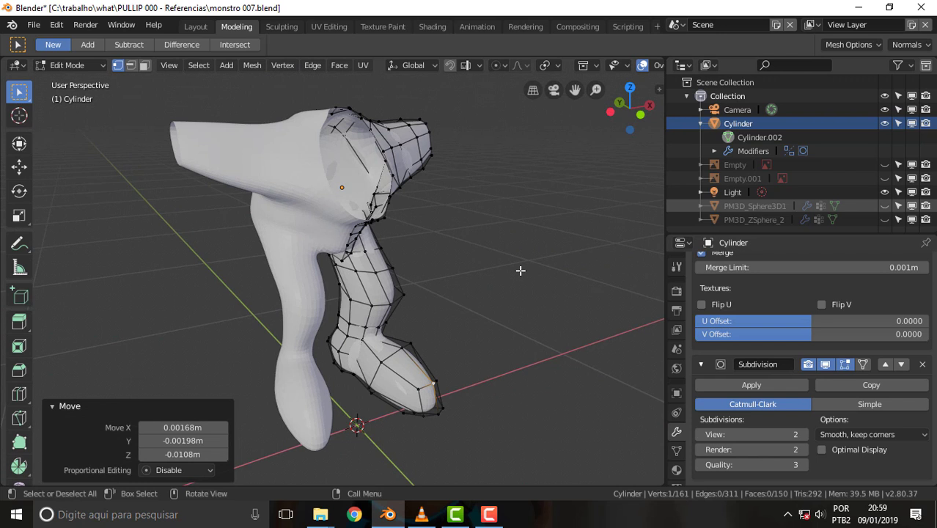
middle_click_drag(570, 248, 535, 251)
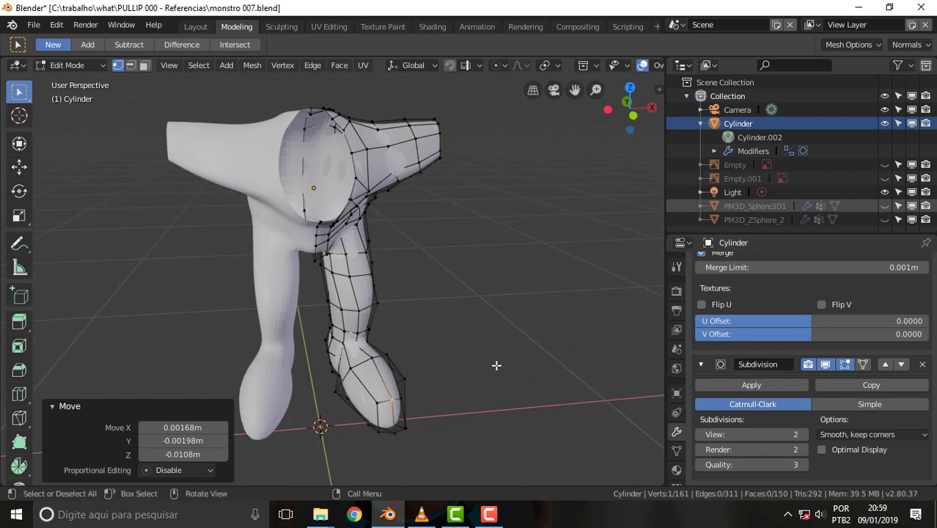